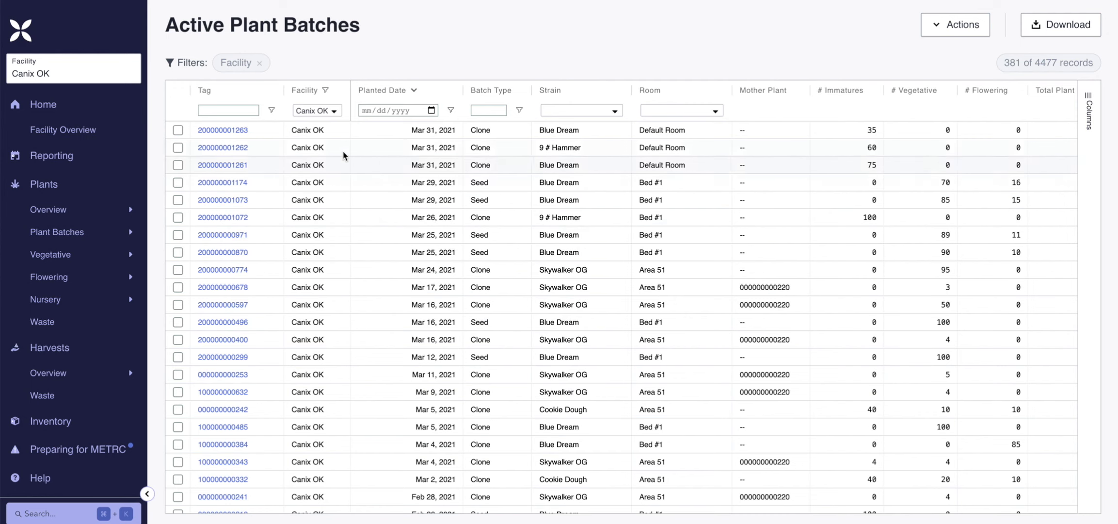
pyautogui.click(178, 131)
pyautogui.click(177, 148)
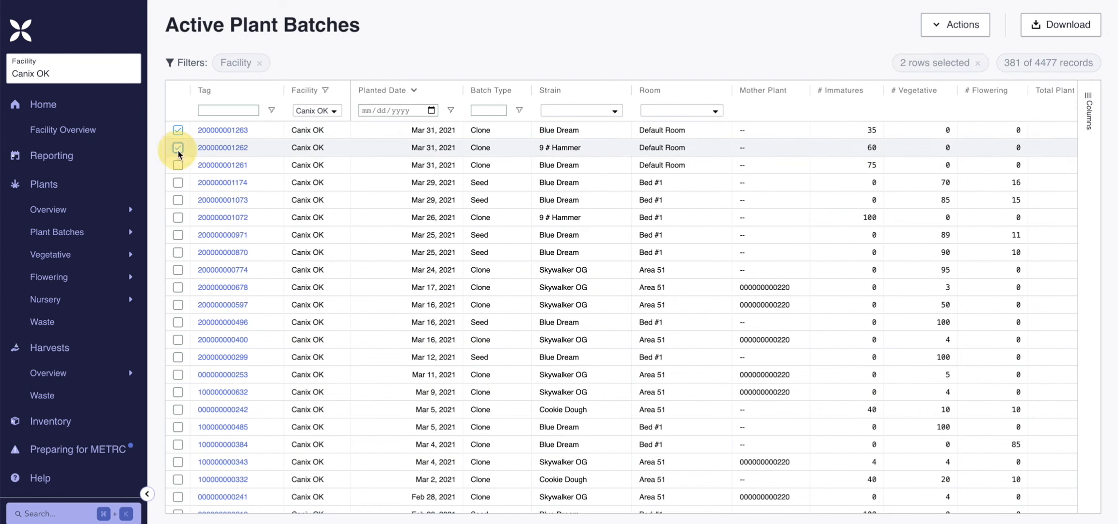
pyautogui.click(178, 165)
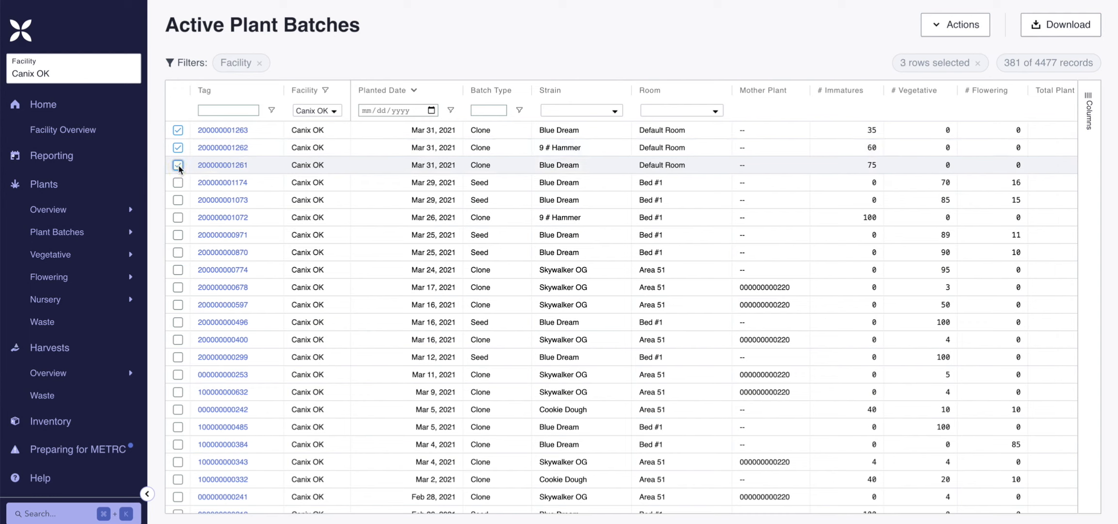
pyautogui.click(178, 217)
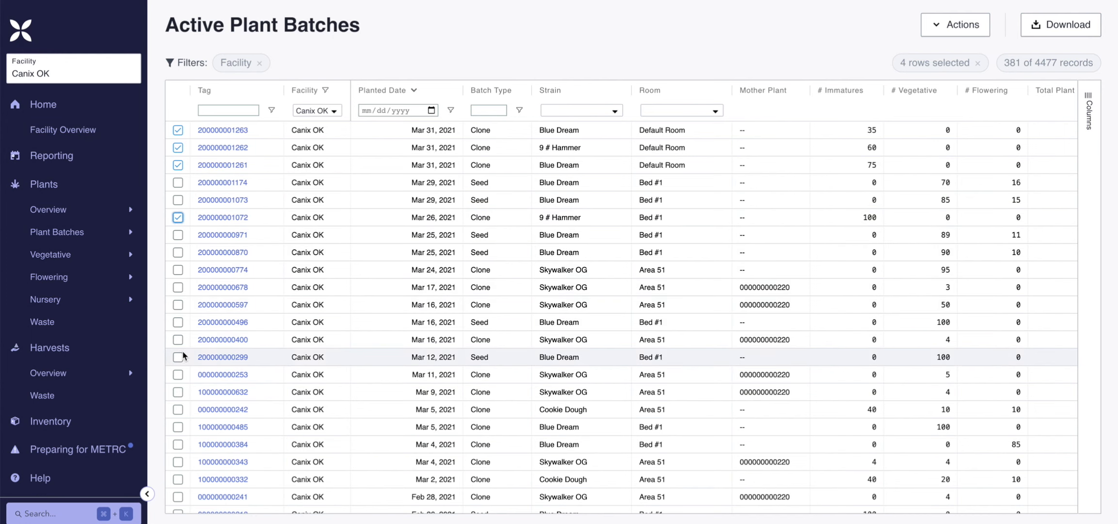
pyautogui.click(177, 409)
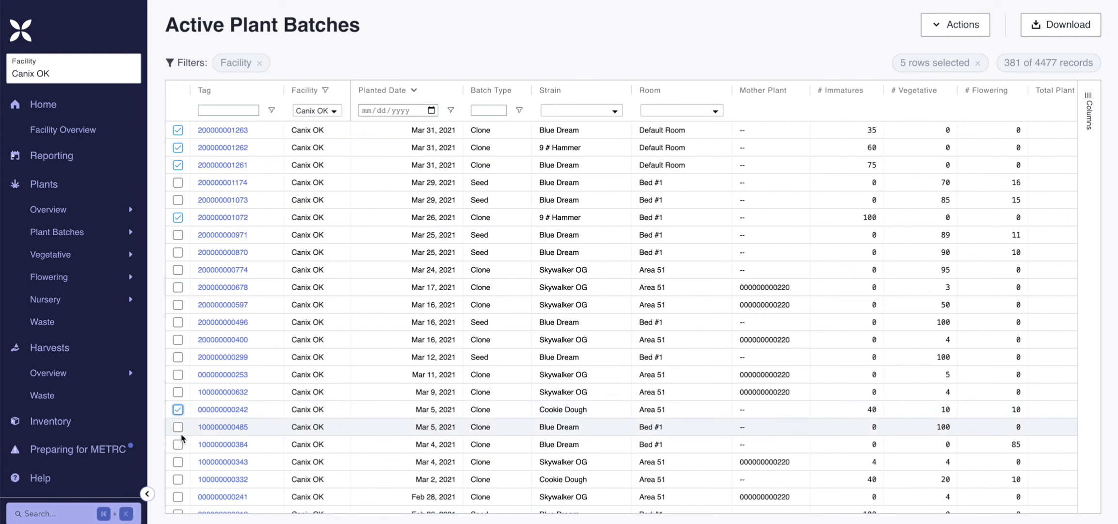
pyautogui.click(178, 480)
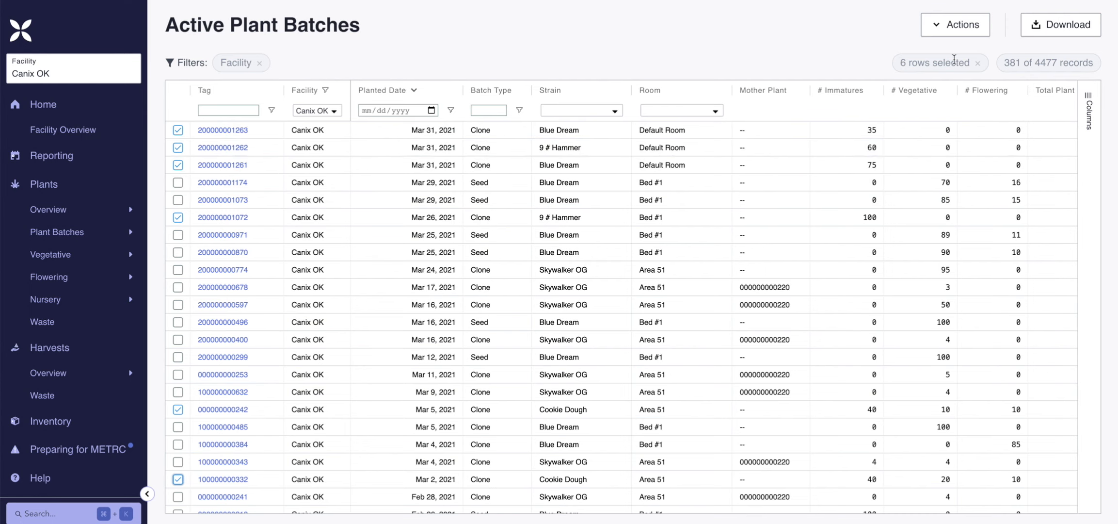
pyautogui.click(982, 34)
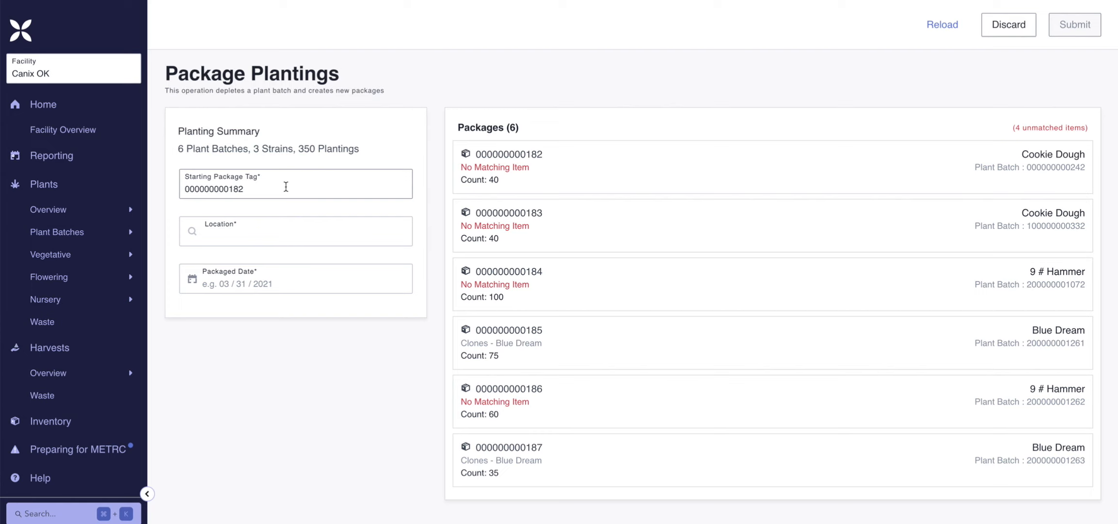
# Step: Set the packages' location to Packaging Room and the packaged date to 03/31/2021
pyautogui.click(299, 232)
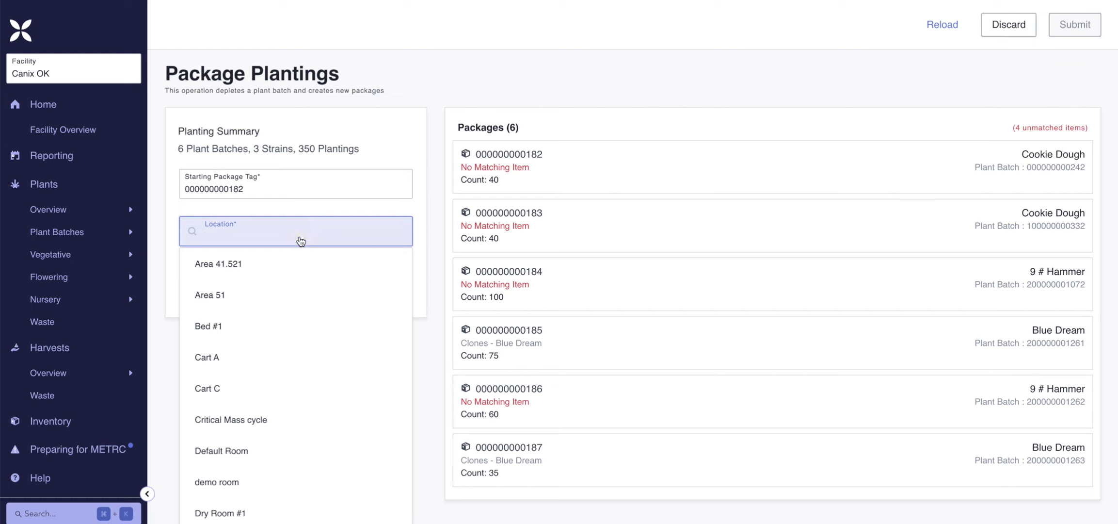
pyautogui.write('Pack')
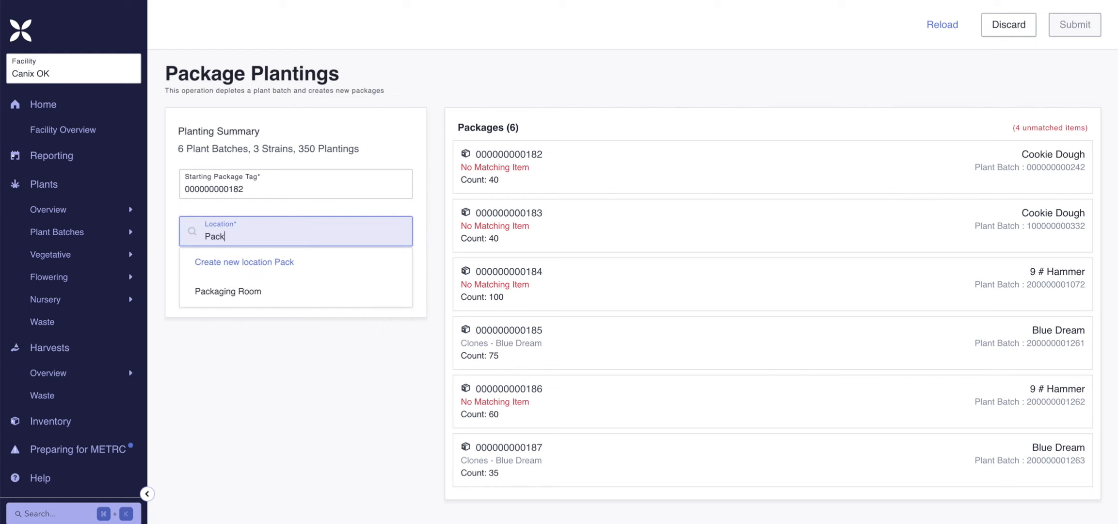
pyautogui.click(294, 298)
pyautogui.click(273, 279)
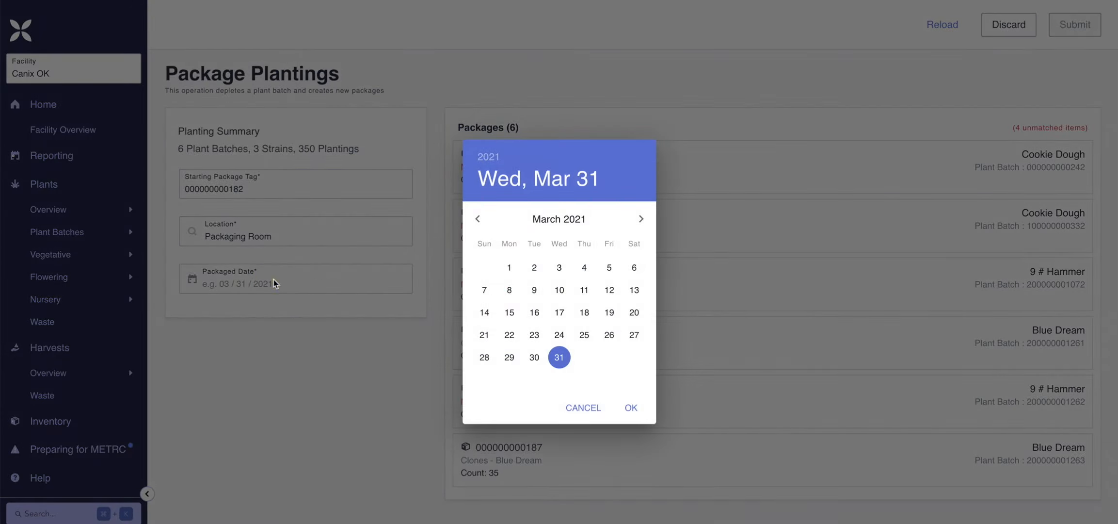
pyautogui.click(559, 358)
pyautogui.click(631, 409)
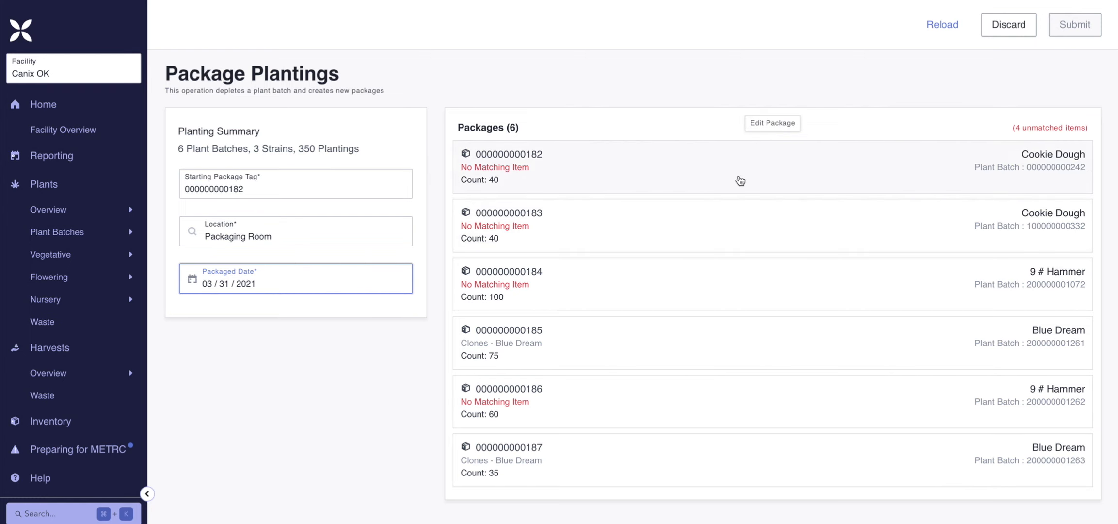
pyautogui.click(528, 169)
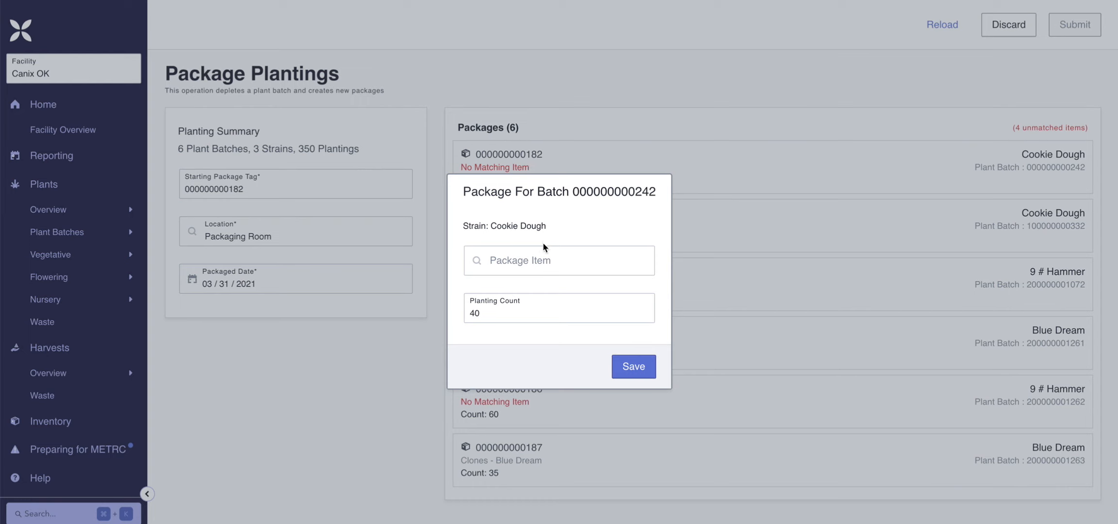
pyautogui.click(548, 270)
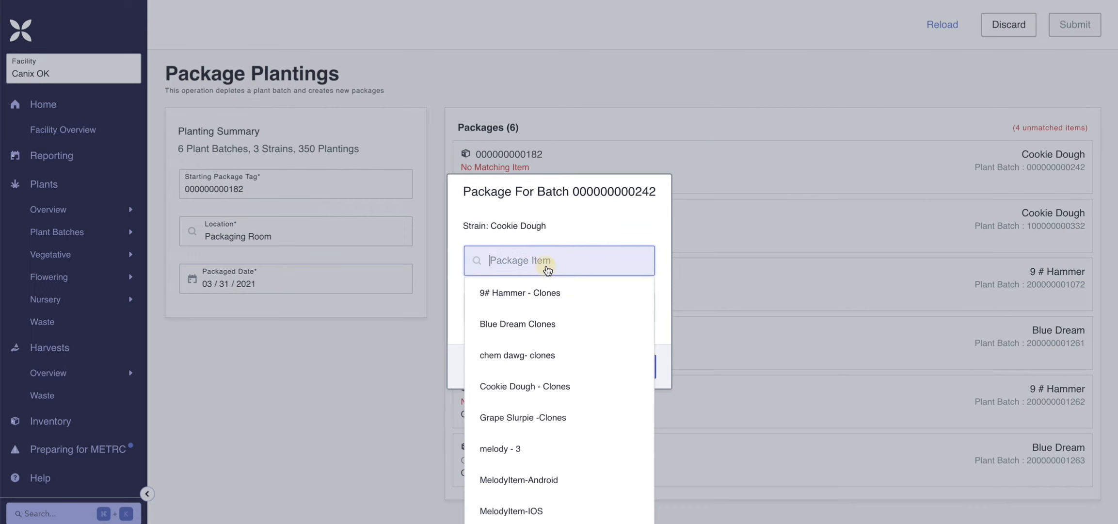
pyautogui.click(562, 390)
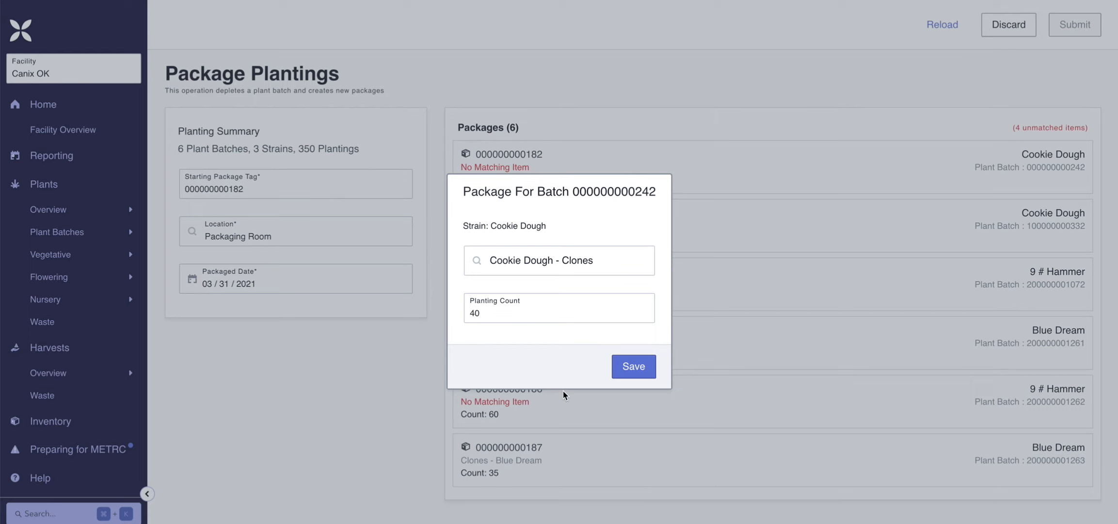
pyautogui.click(652, 378)
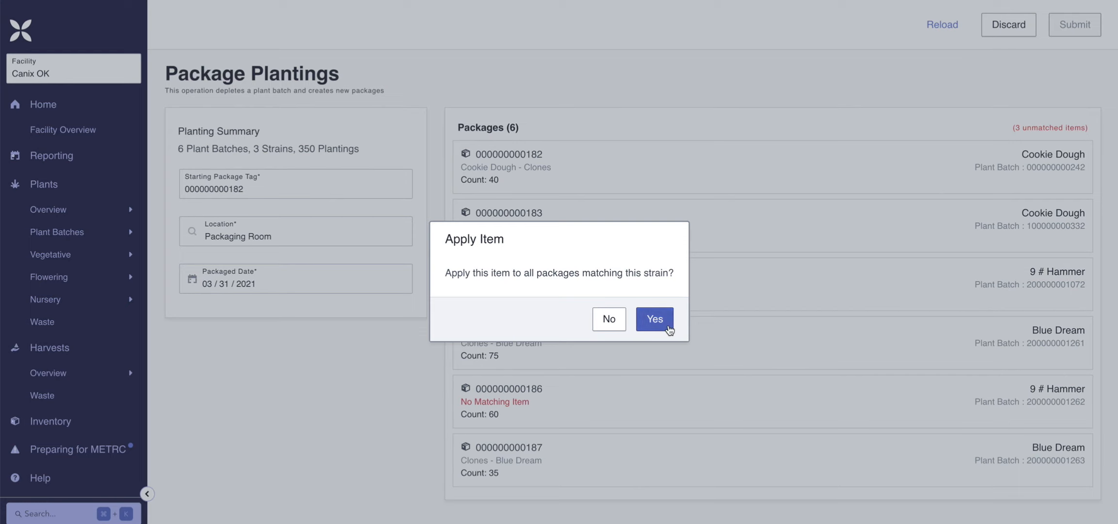
pyautogui.click(654, 318)
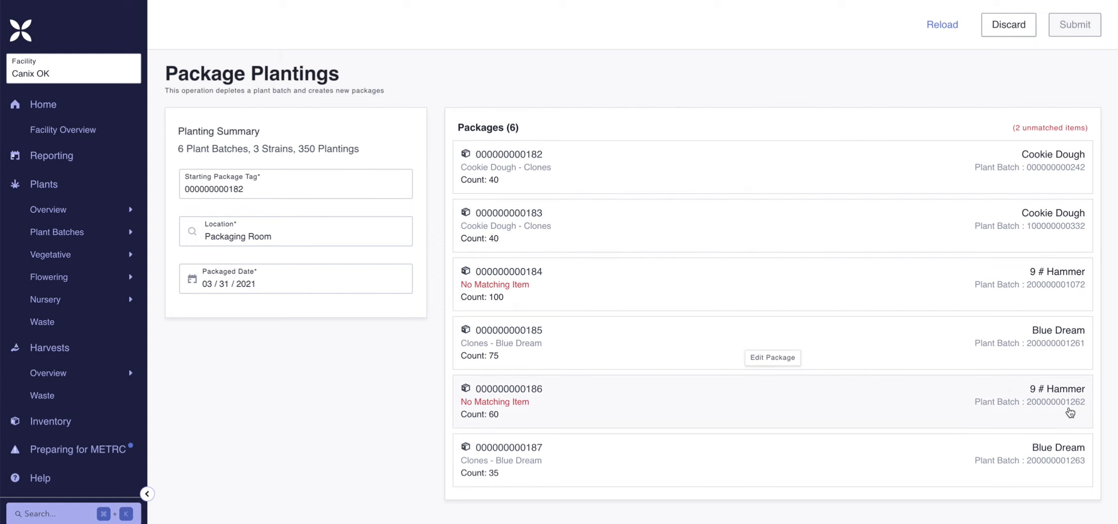
pyautogui.click(527, 289)
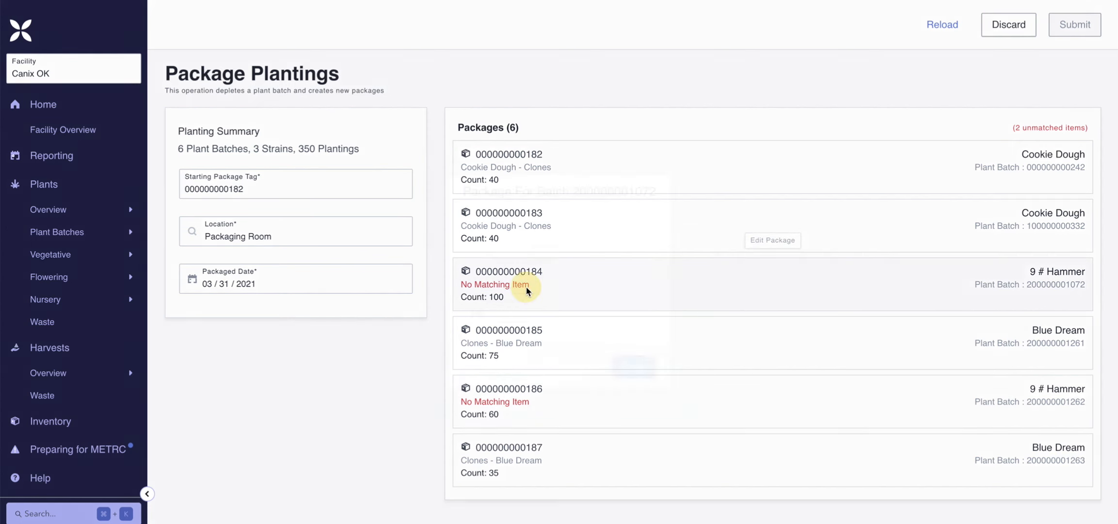
pyautogui.click(562, 260)
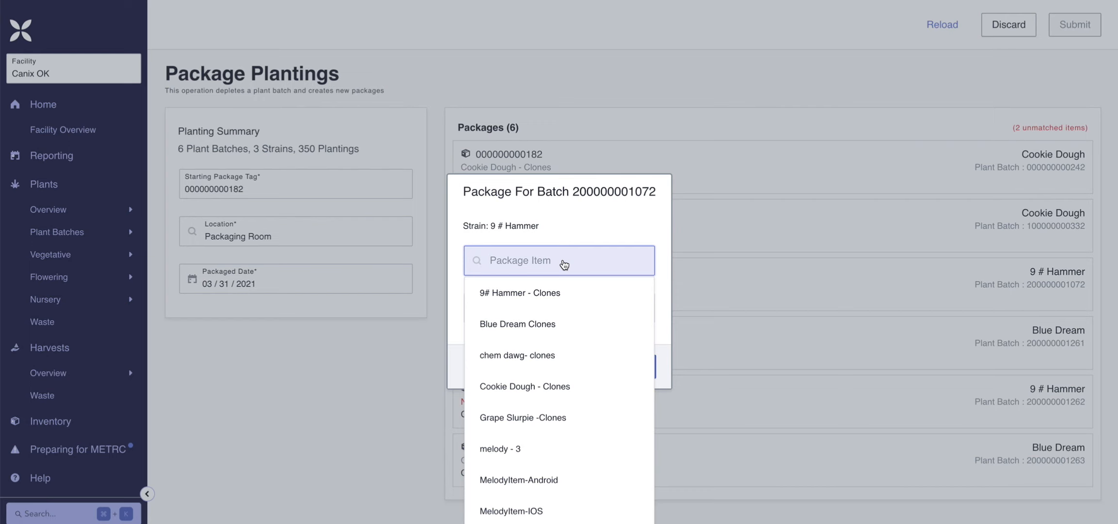
pyautogui.click(581, 300)
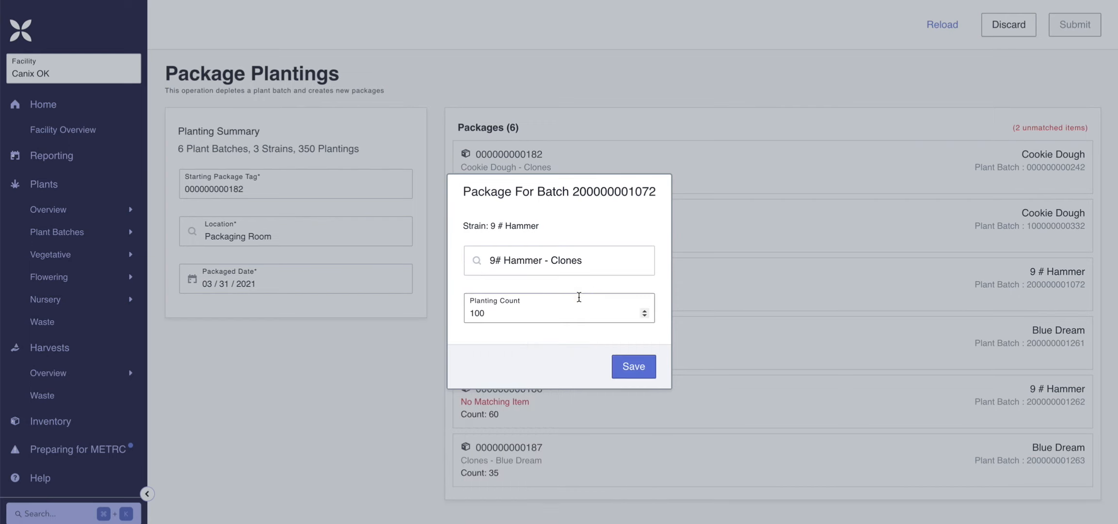
pyautogui.click(649, 372)
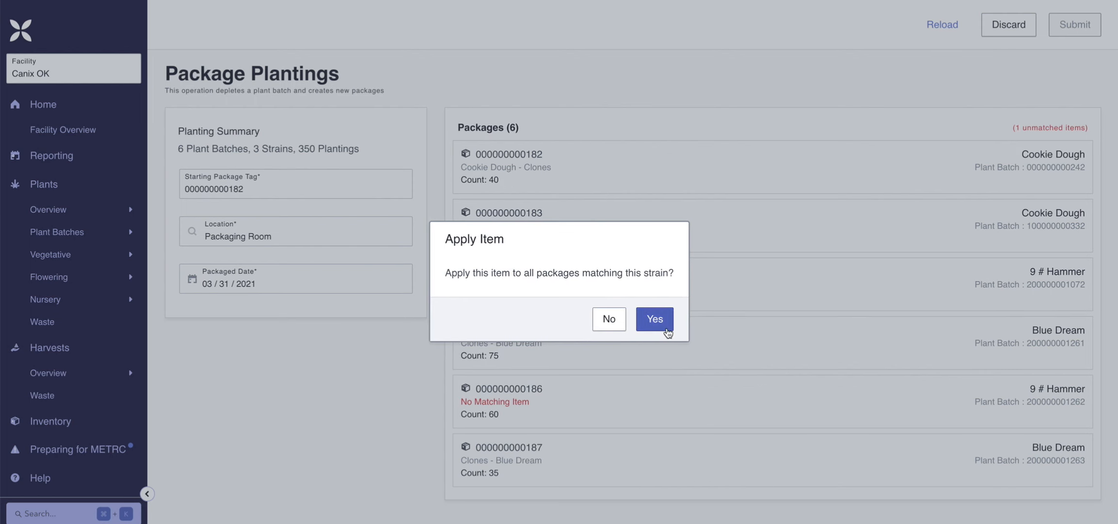
pyautogui.click(654, 320)
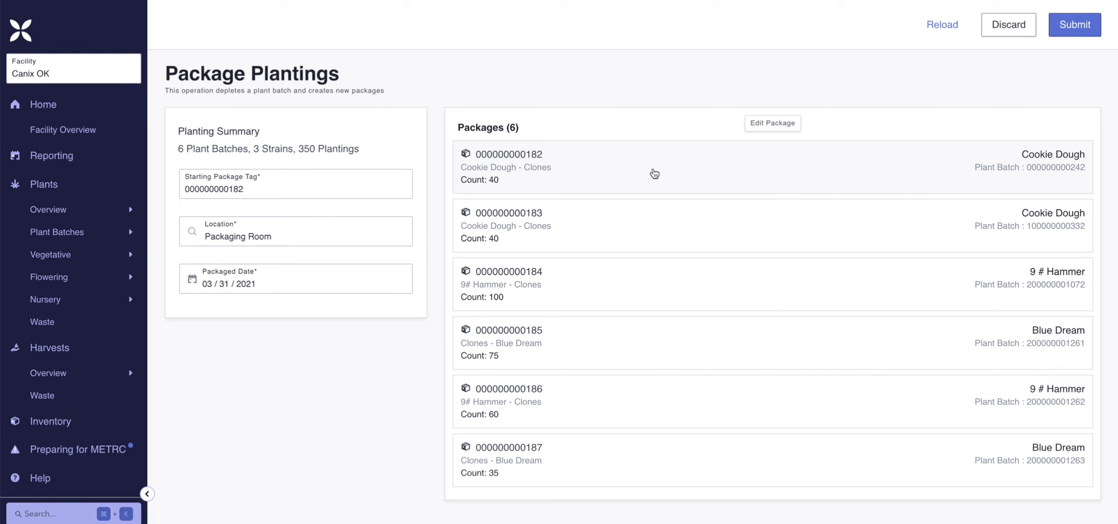
pyautogui.click(1098, 38)
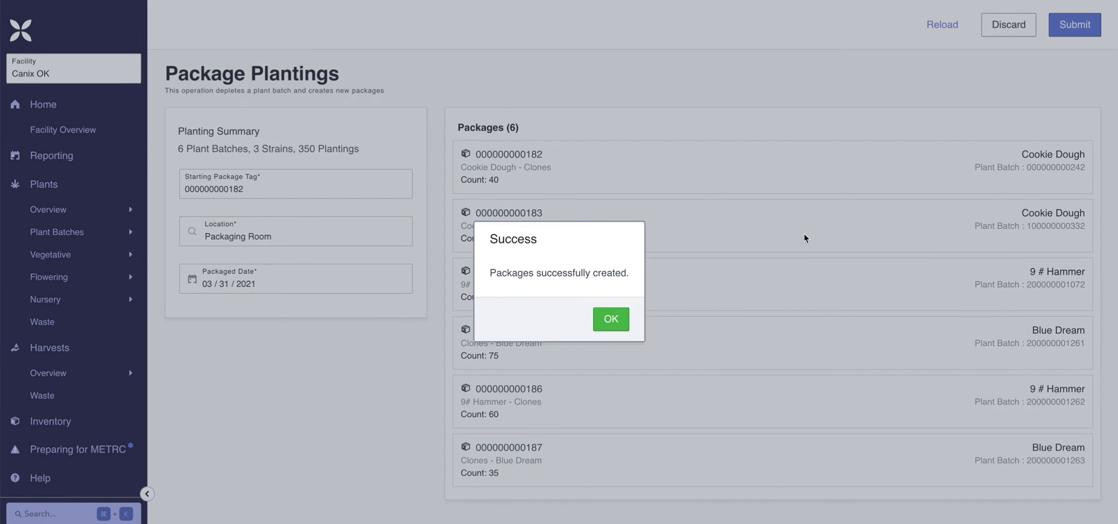
pyautogui.click(624, 332)
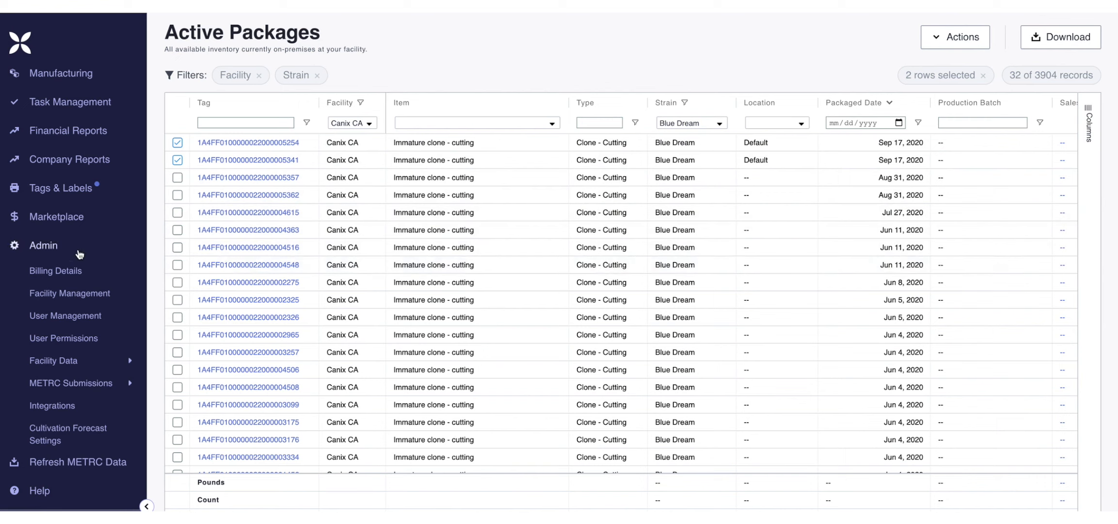
# Step: Start unpacking the two selected Blue Dream packages into plantings
pyautogui.click(113, 368)
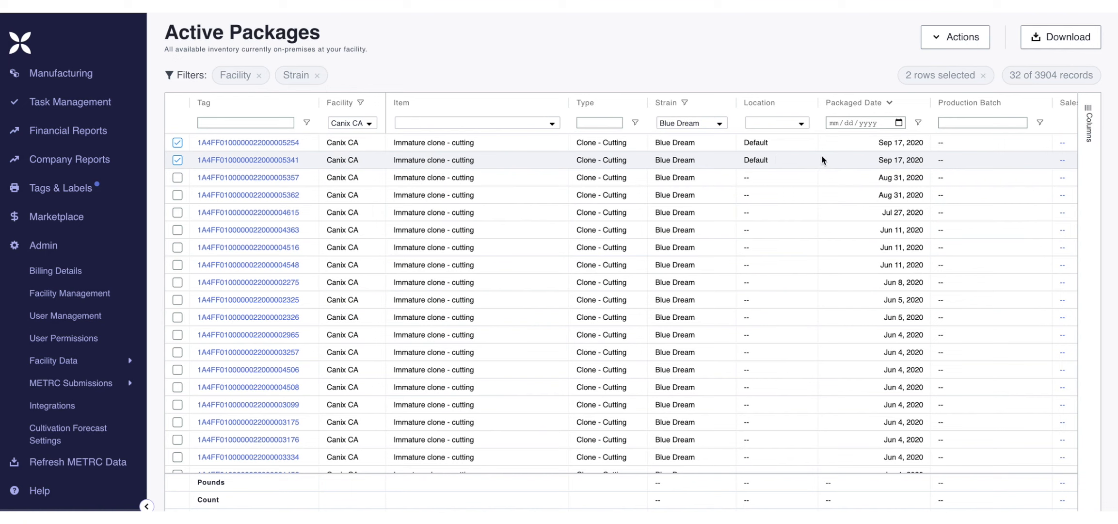
pyautogui.click(981, 45)
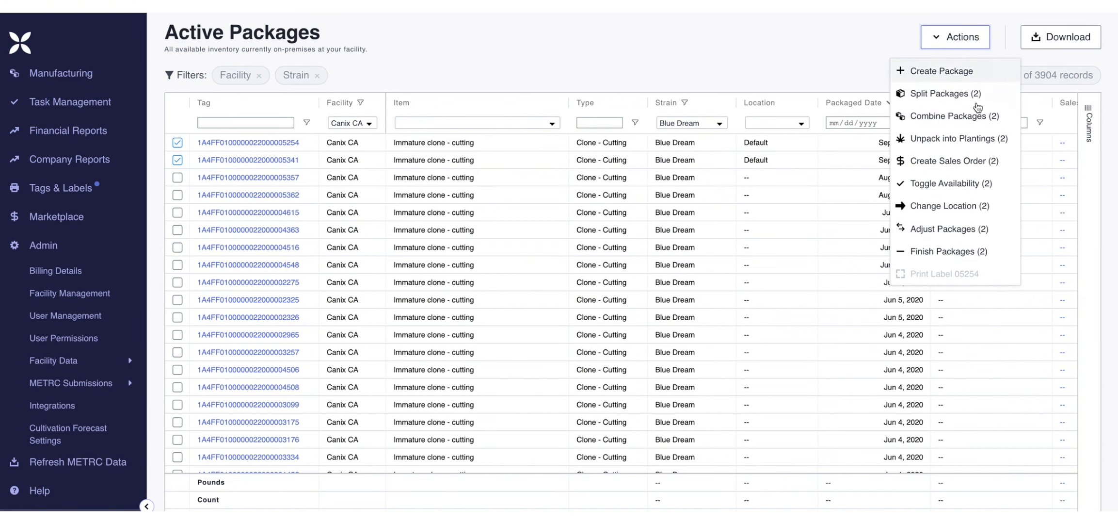
pyautogui.click(988, 142)
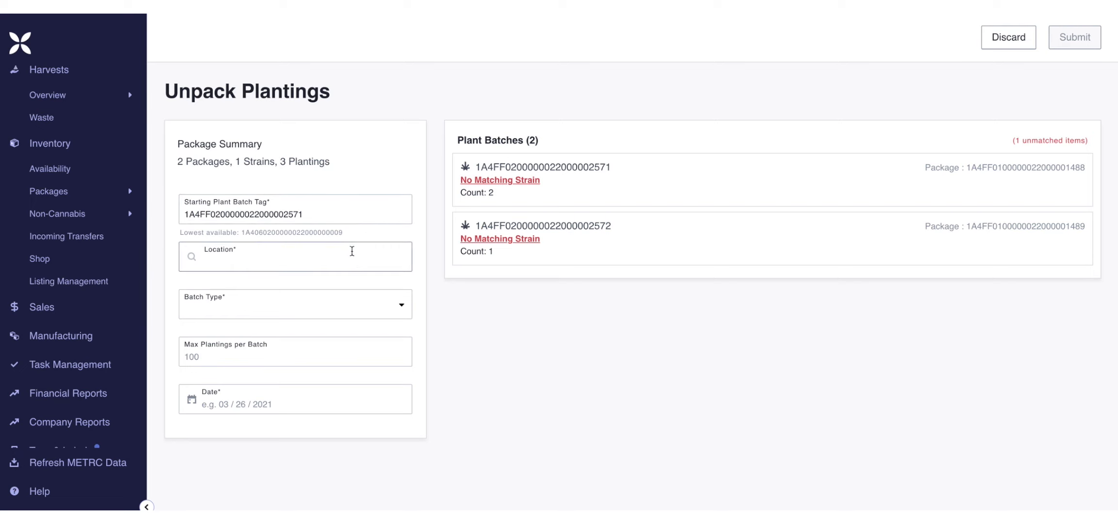
# Step: Set the new plant batches' location to Planting Room and their batch type to Clone
pyautogui.click(350, 264)
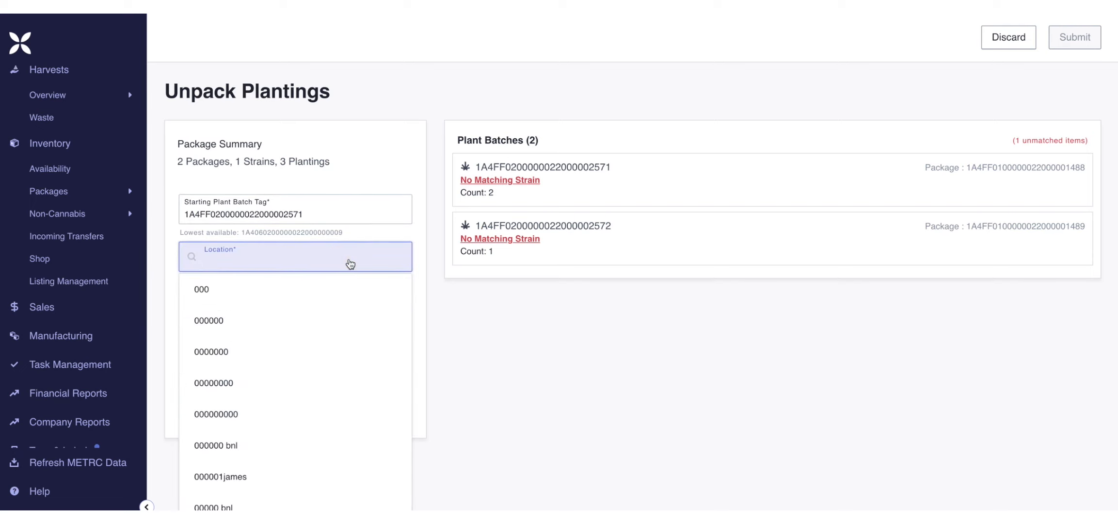
pyautogui.write('Planting Room')
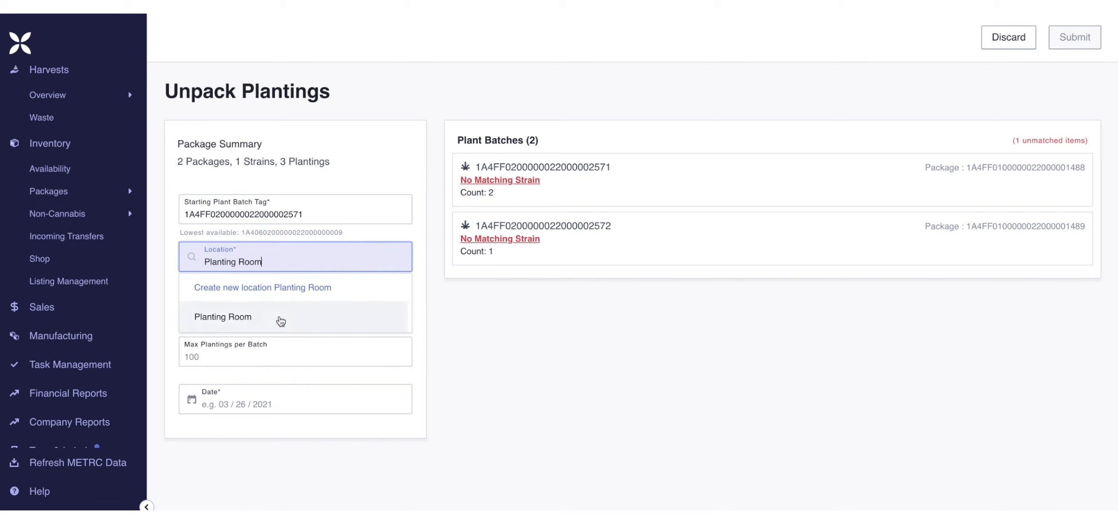
pyautogui.click(282, 316)
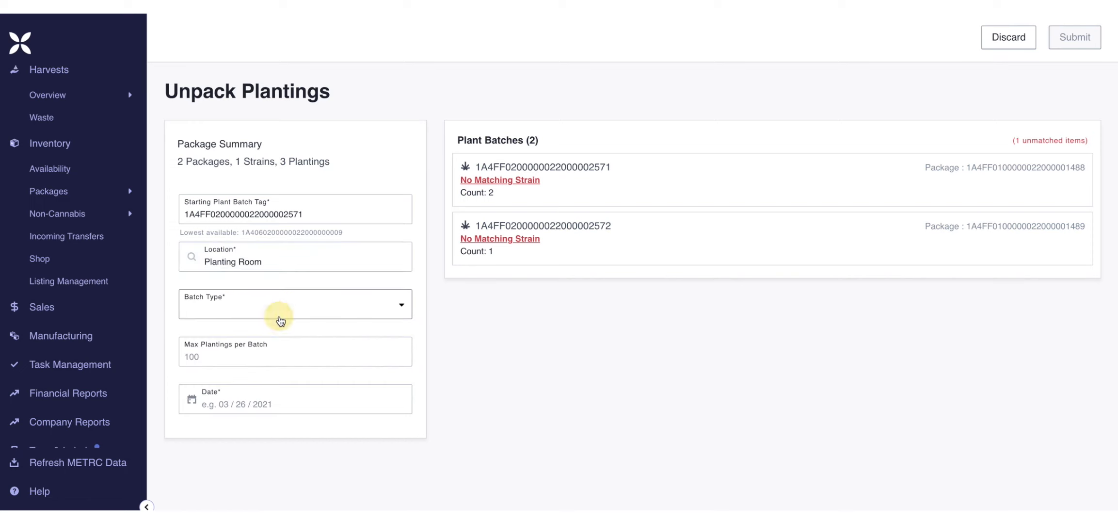
pyautogui.click(342, 319)
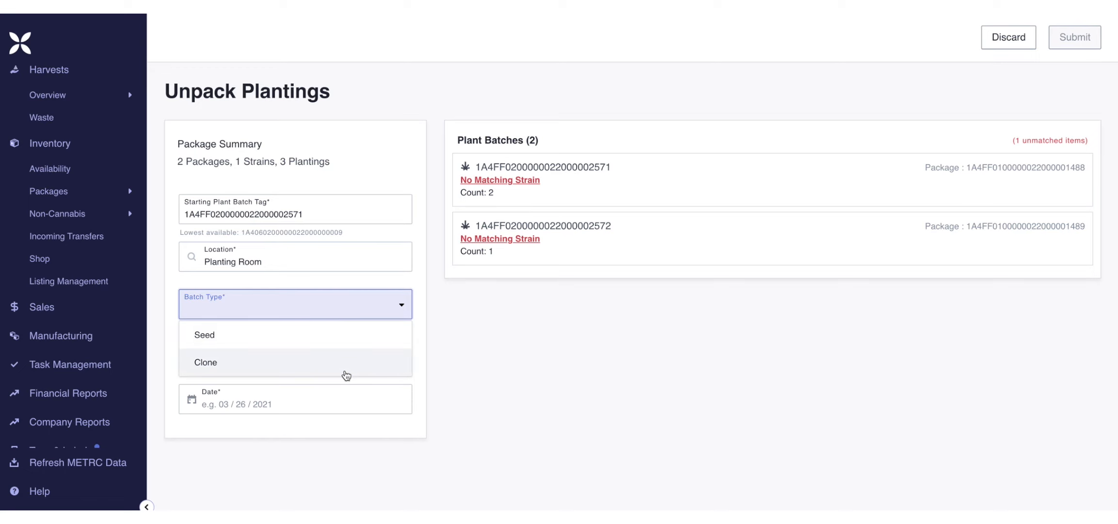
pyautogui.click(346, 373)
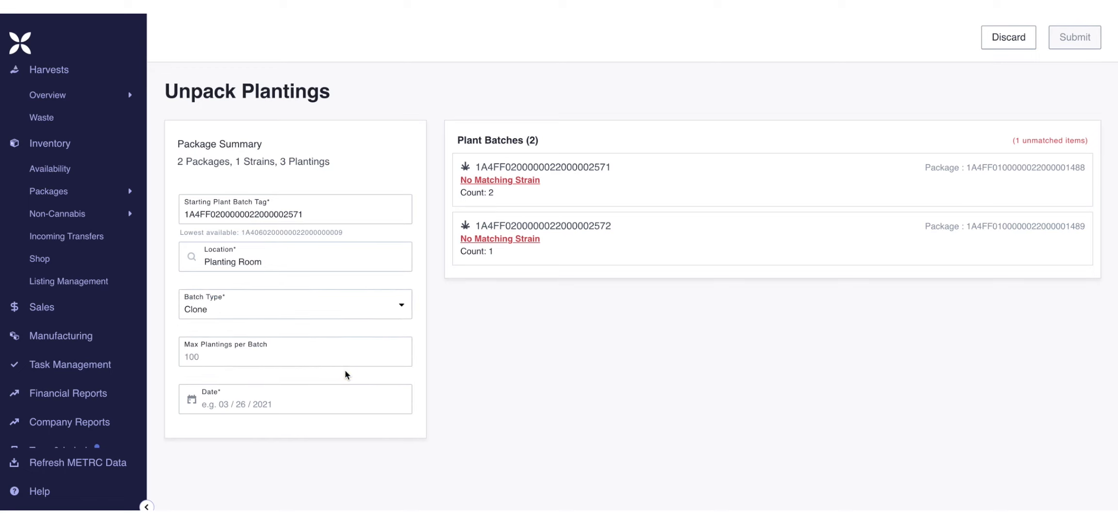
# Step: Set the maximum plantings per batch to 100 and the unpacking date to 03/26/2021
pyautogui.click(320, 356)
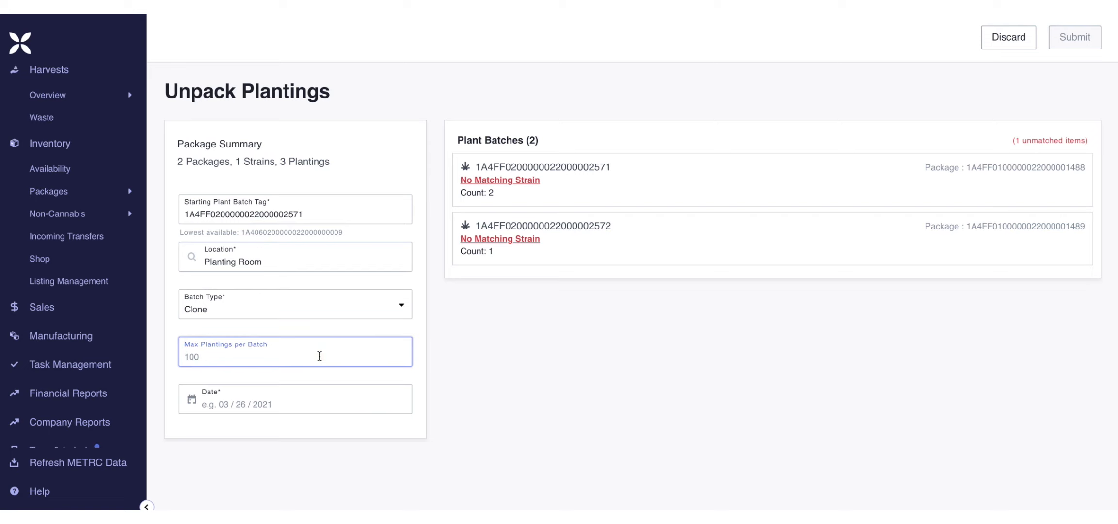
pyautogui.write('100')
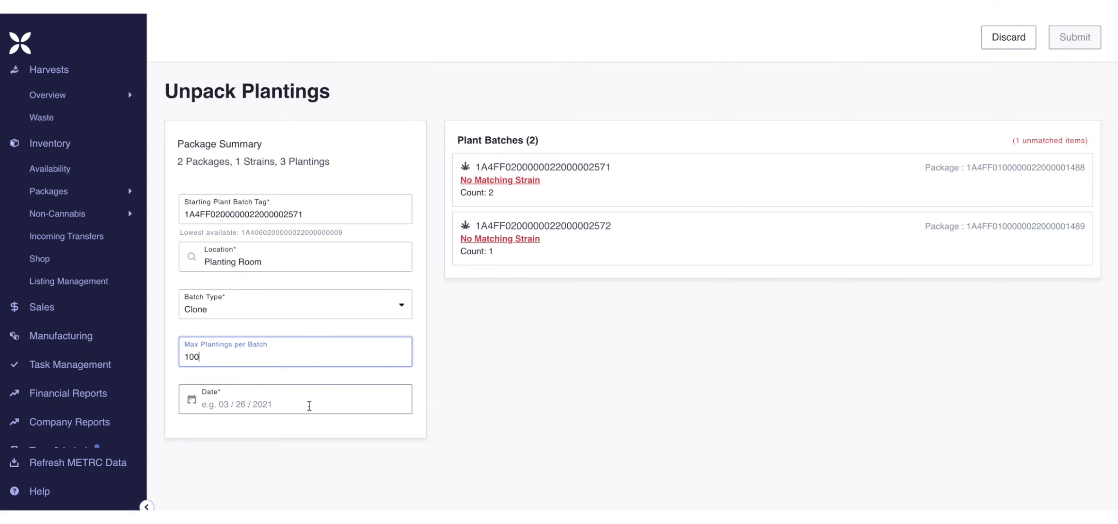
pyautogui.click(308, 404)
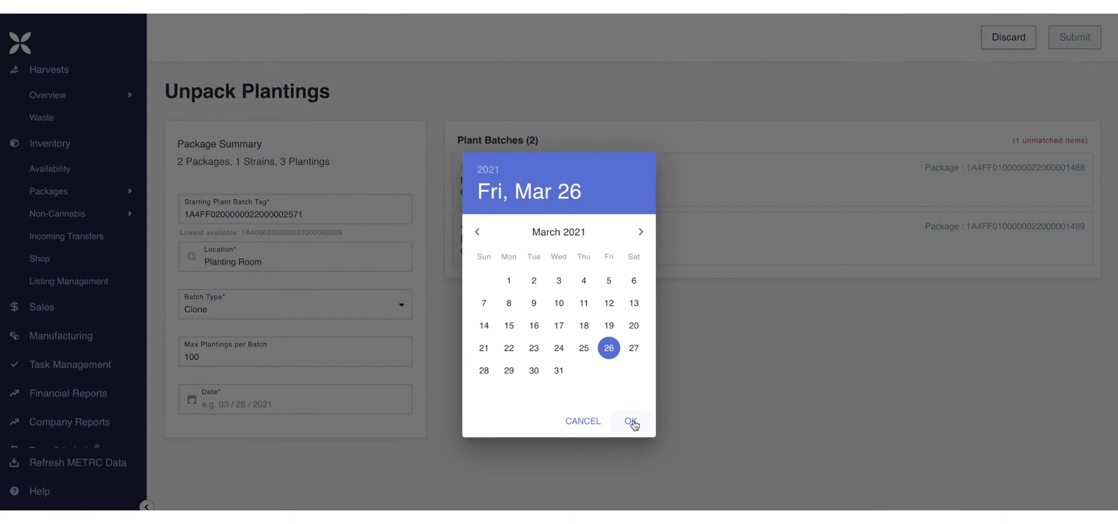
pyautogui.click(632, 422)
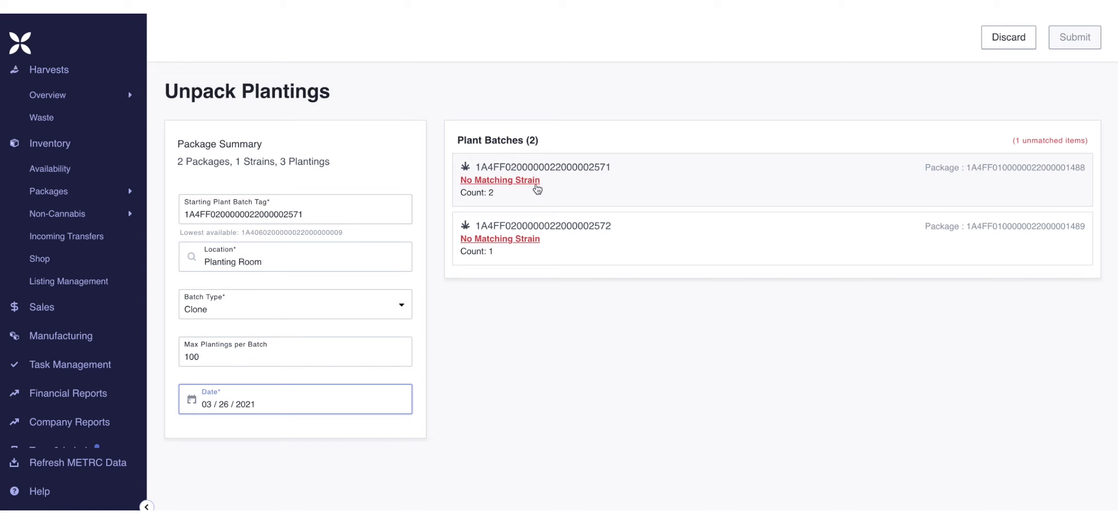
# Step: Match the unmatched plant batches to the existing Blue Dream strain and submit the unpacking
pyautogui.click(535, 186)
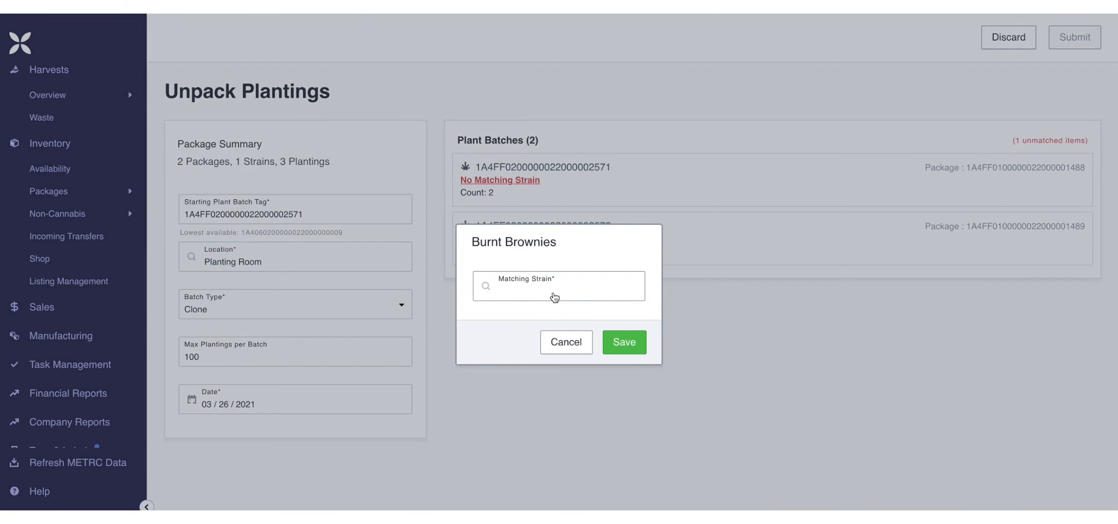
pyautogui.click(560, 298)
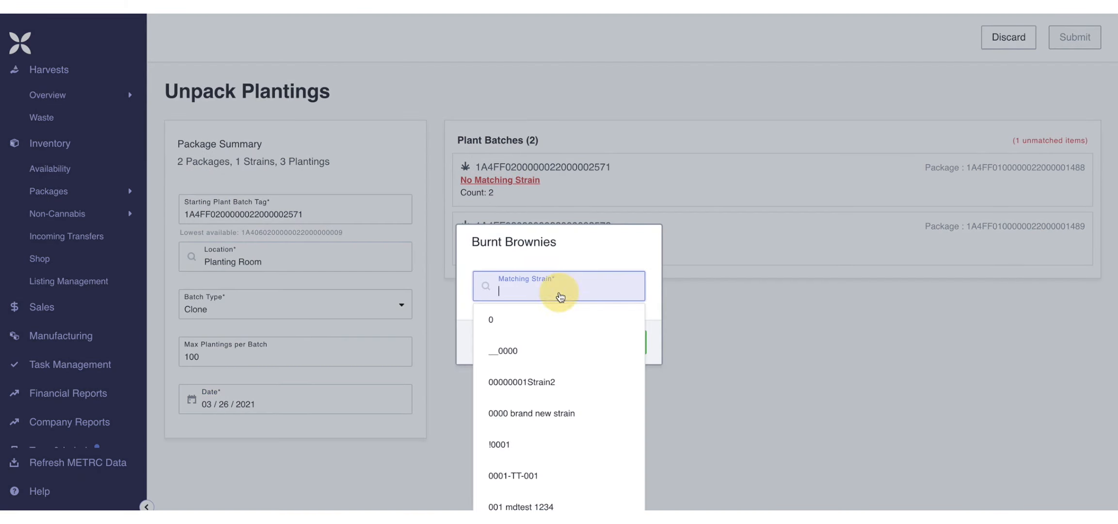
pyautogui.write('Blue Dream')
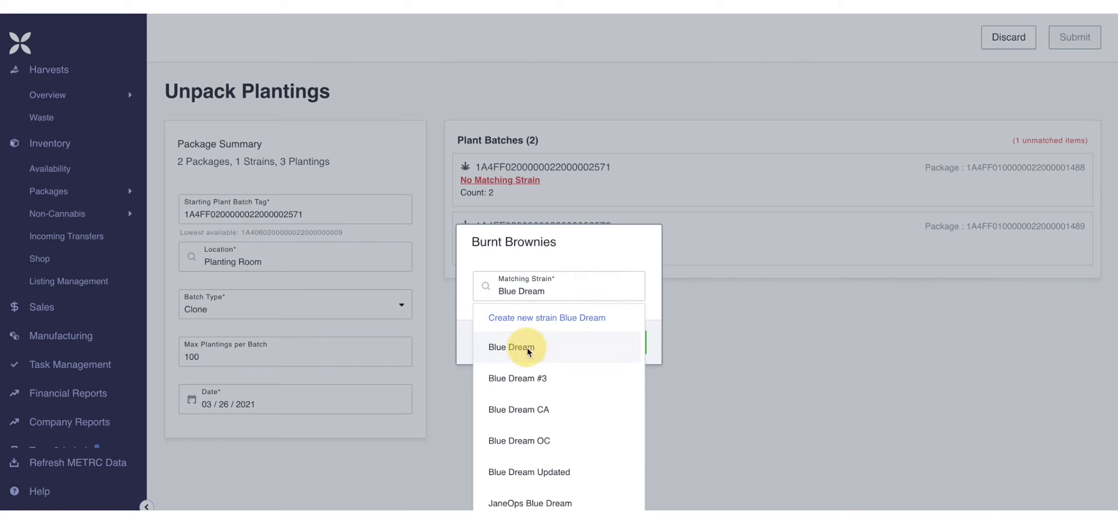
pyautogui.click(530, 349)
pyautogui.click(628, 345)
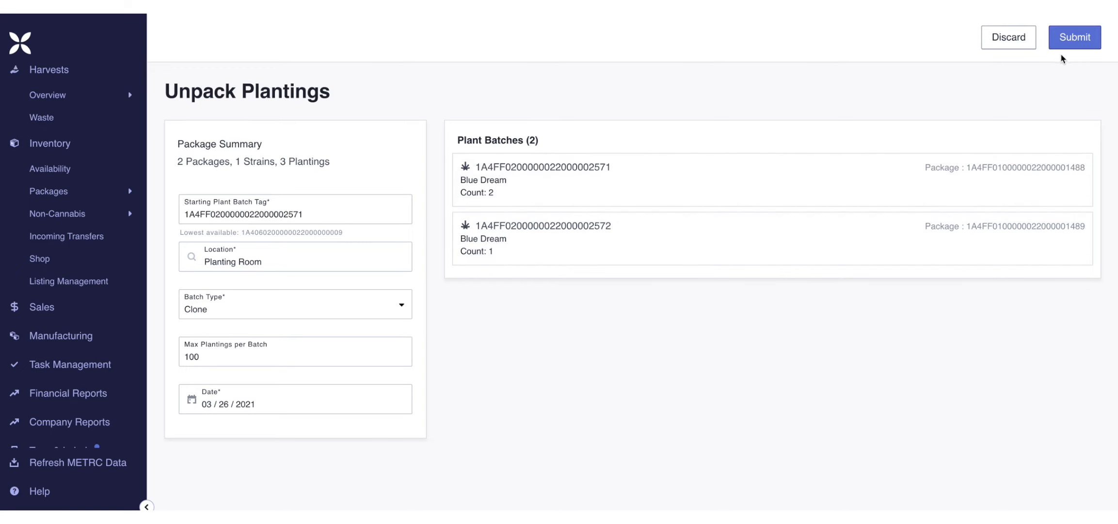
pyautogui.click(1070, 45)
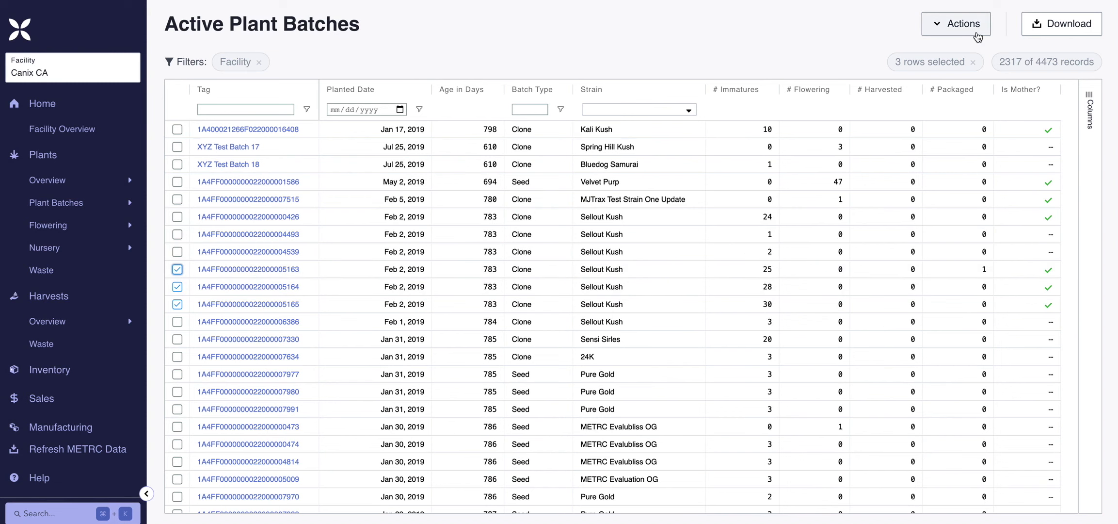
# Step: Start packaging unrooted cuttings from the three selected Sellout Kush batches, with location Packaging room and packaged date 03/26/2021
pyautogui.click(976, 35)
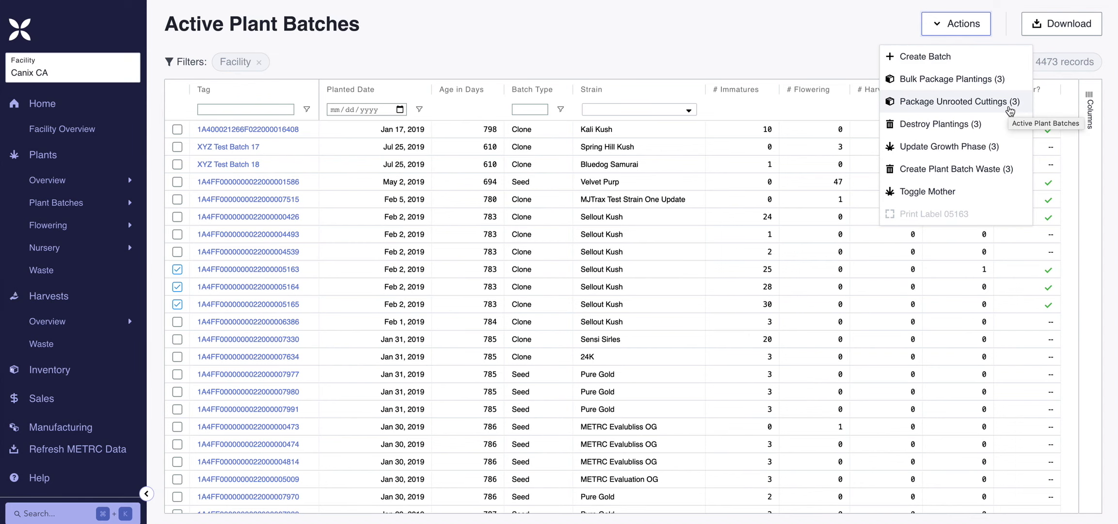
pyautogui.click(1010, 111)
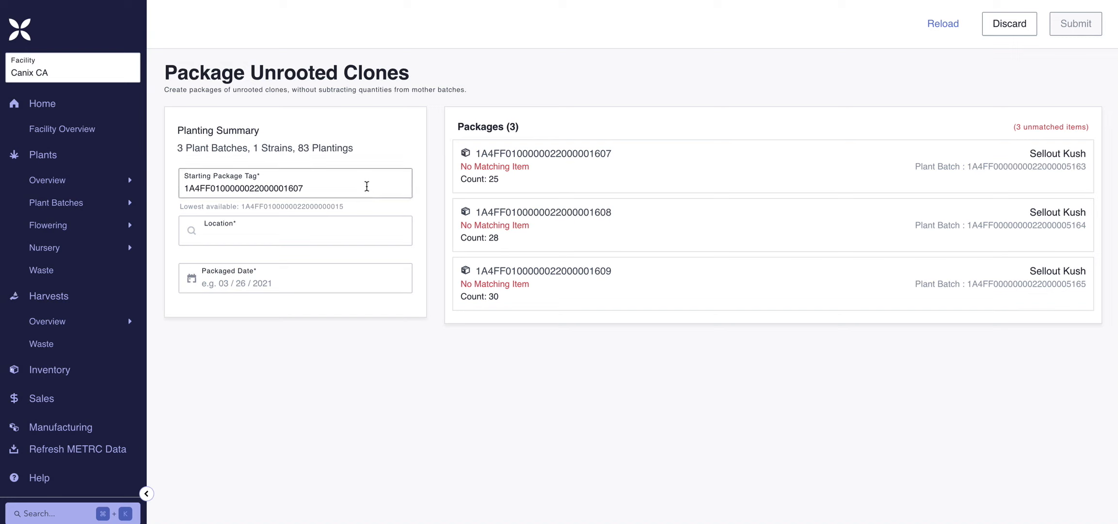
pyautogui.click(348, 240)
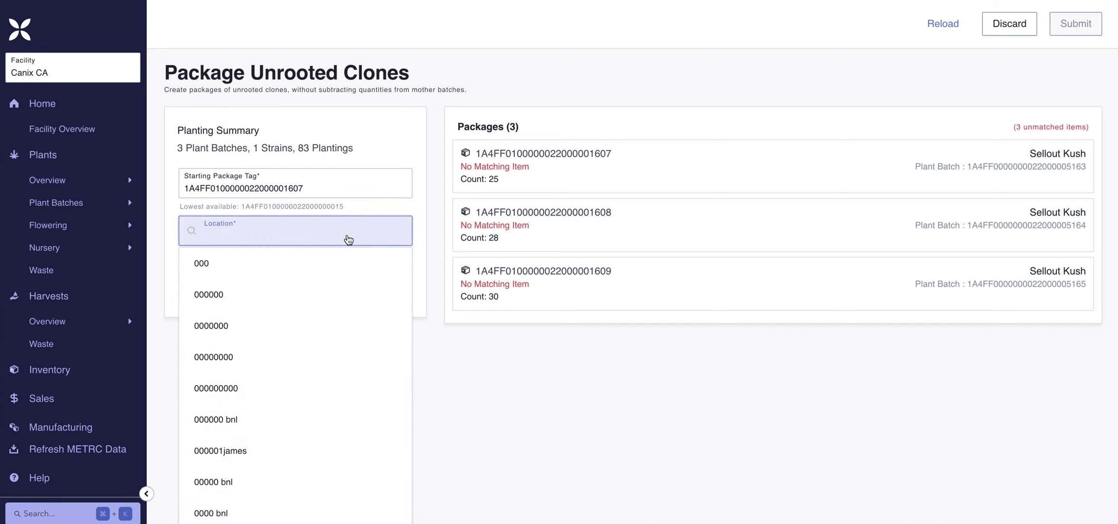
pyautogui.write('Packaging')
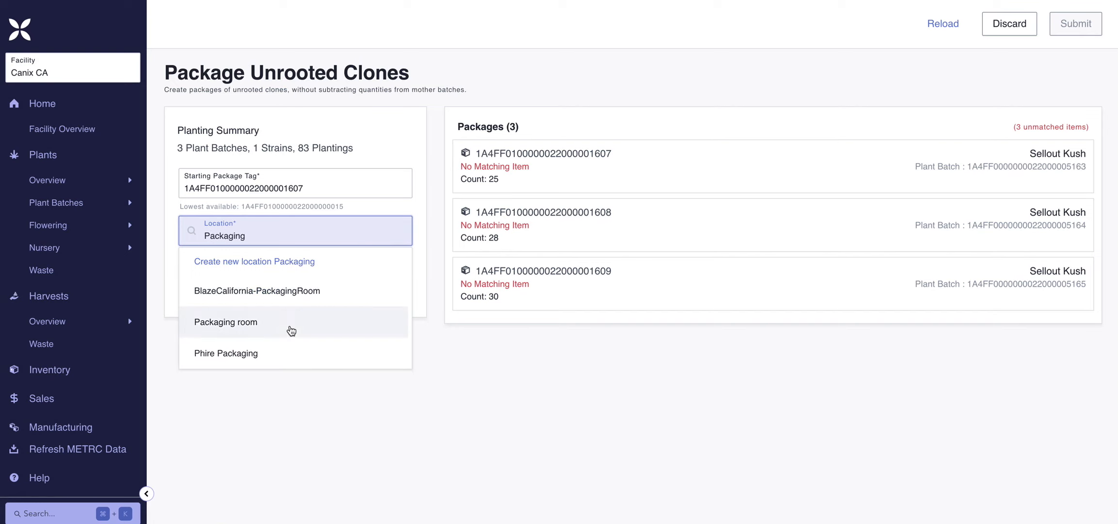
pyautogui.click(291, 325)
pyautogui.click(317, 283)
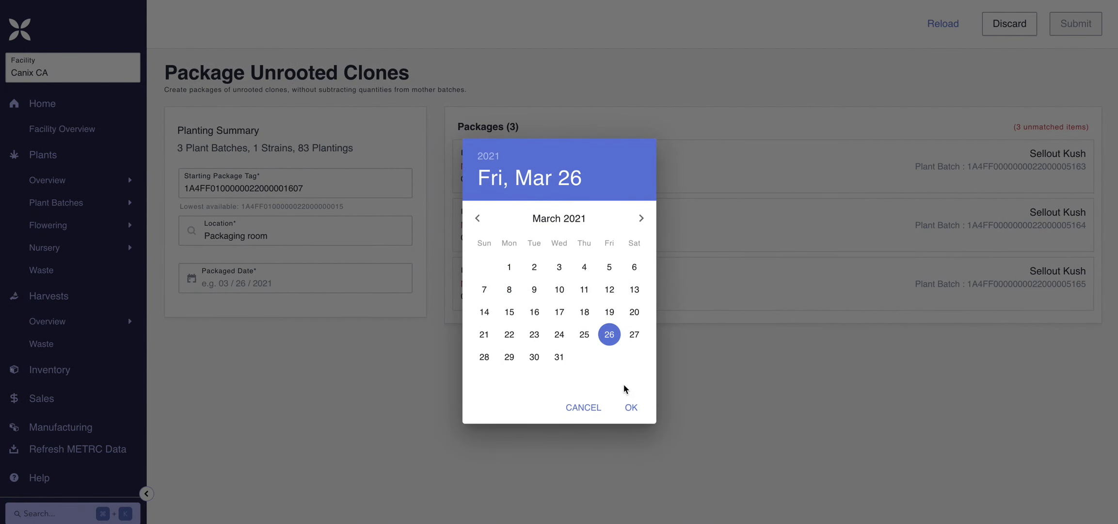
pyautogui.click(630, 406)
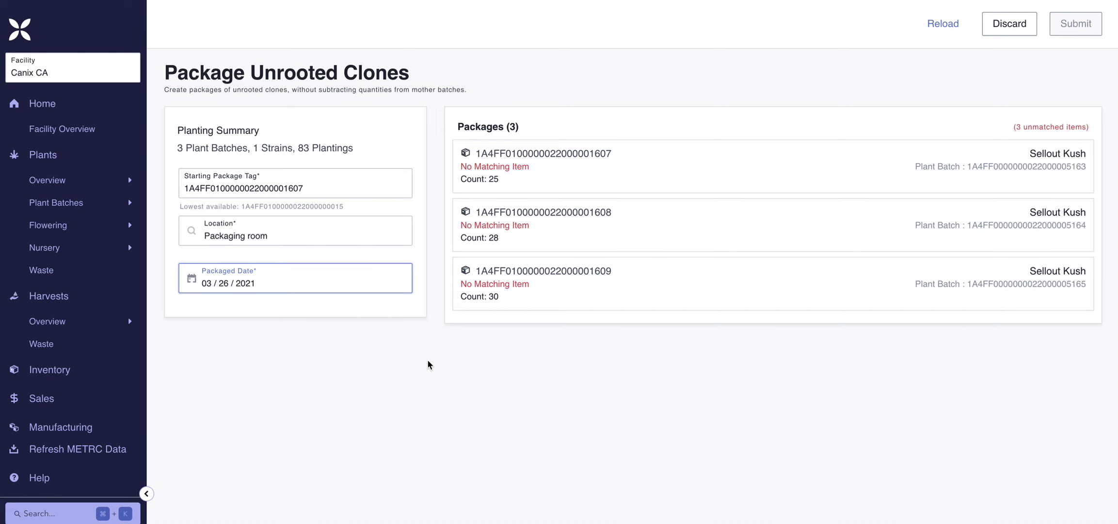
# Step: Assign the item Sellout Unrooted Clones to the package for batch 5163 and all packages matching its strain, and submit the packages
pyautogui.click(525, 173)
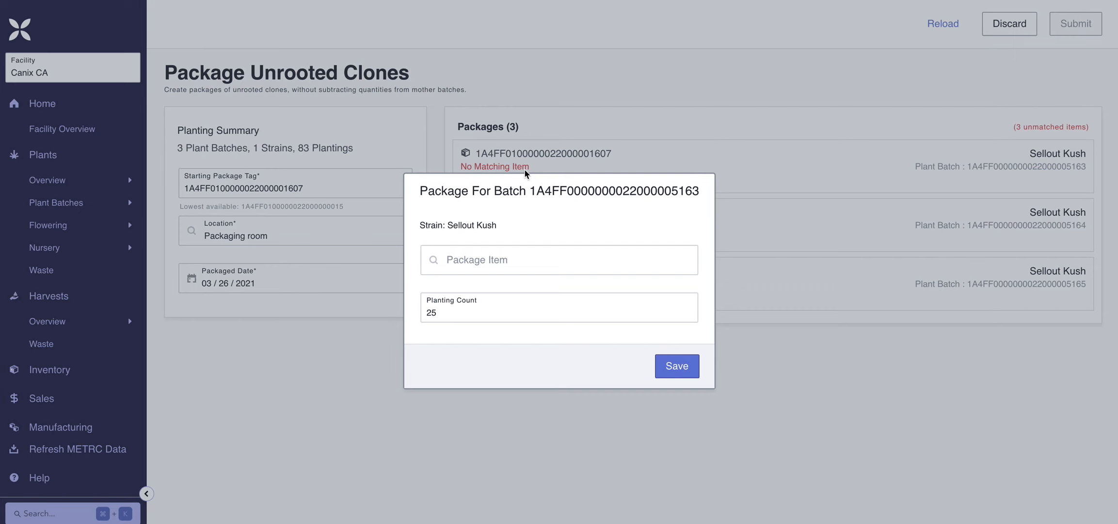
pyautogui.click(526, 270)
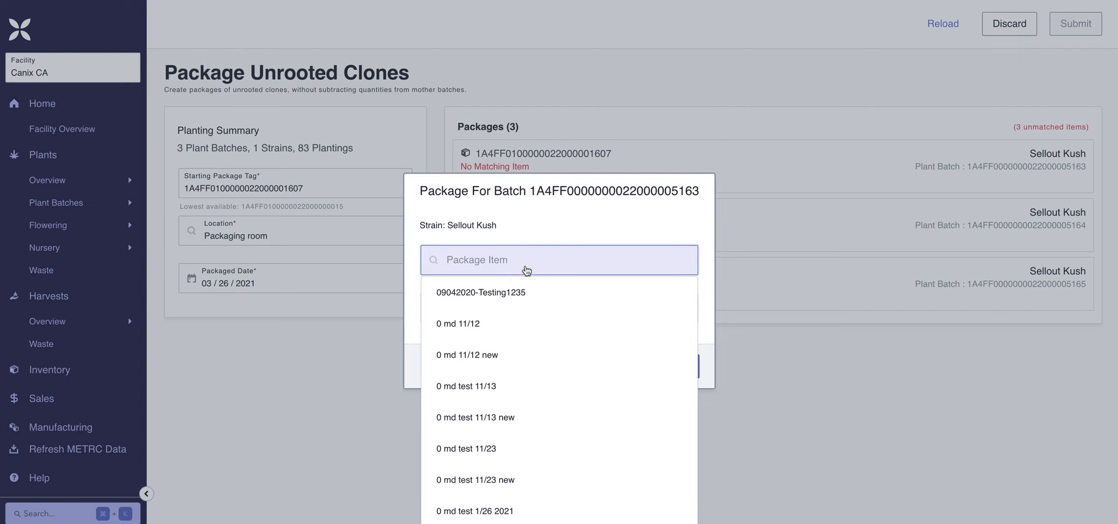
pyautogui.write('sellout')
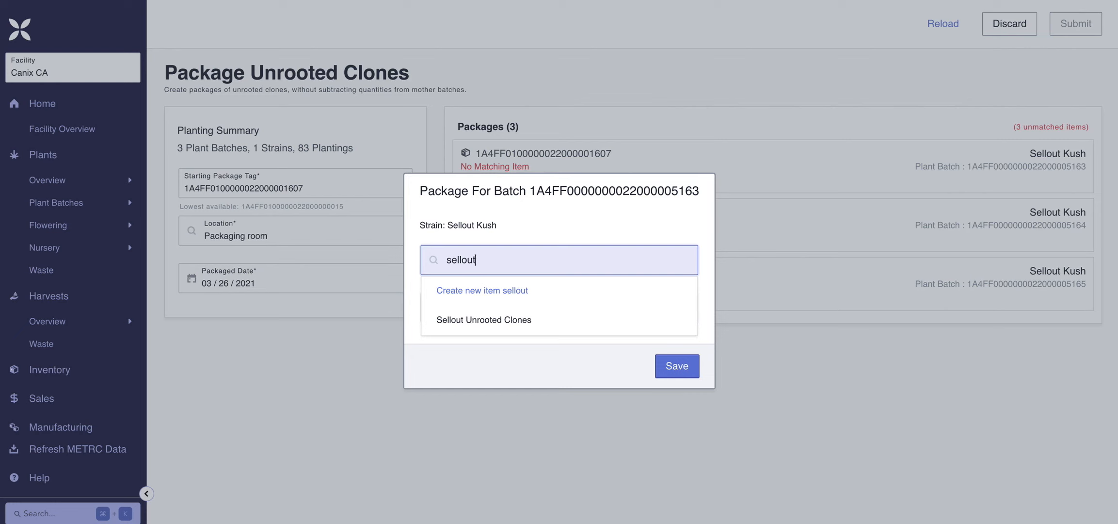
pyautogui.click(575, 329)
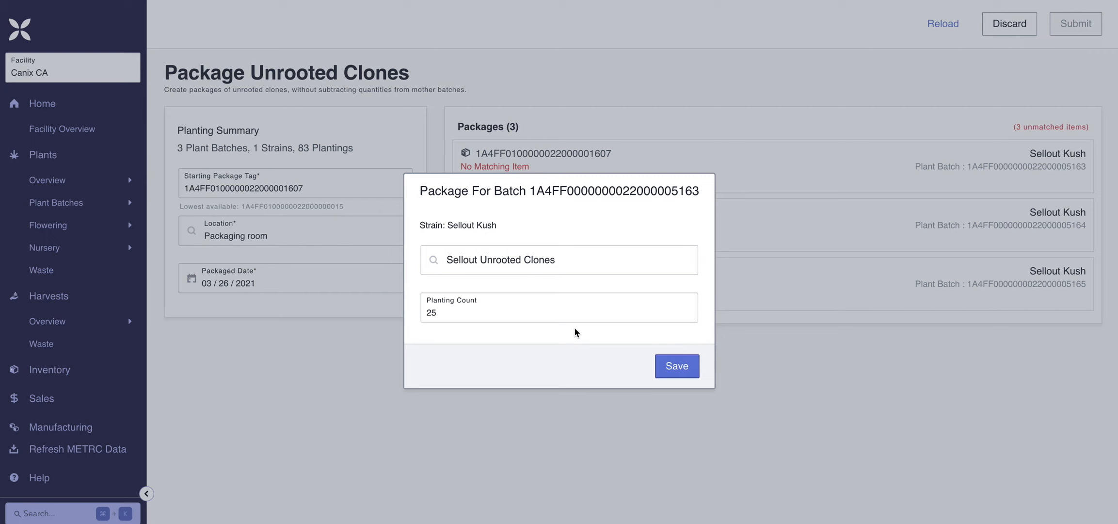
pyautogui.click(672, 369)
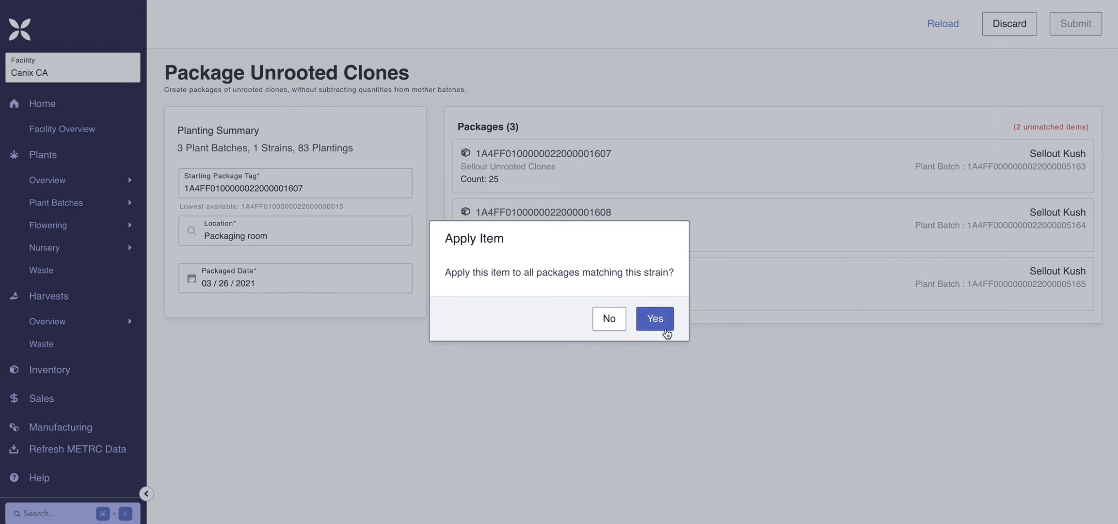
pyautogui.click(655, 318)
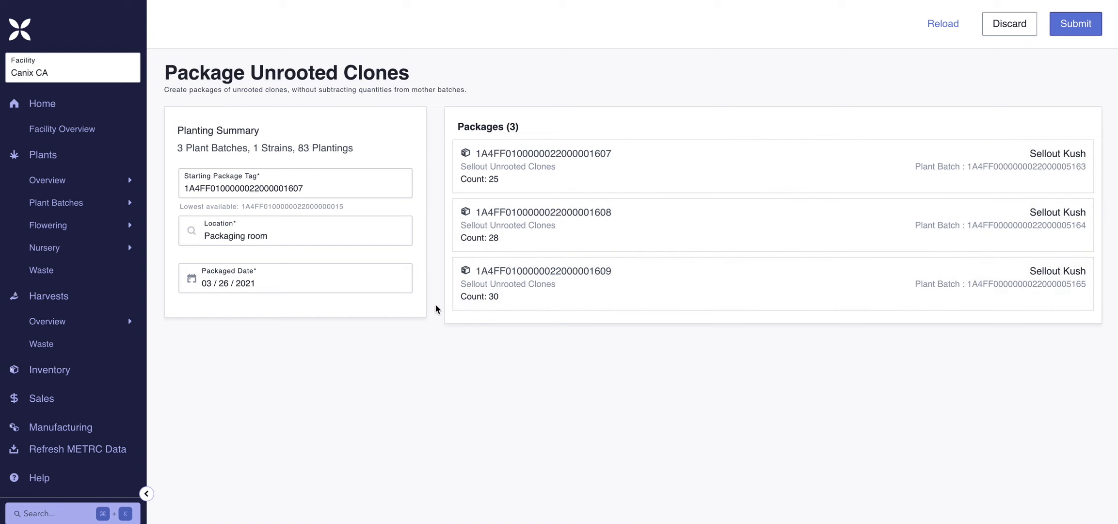
pyautogui.click(1076, 36)
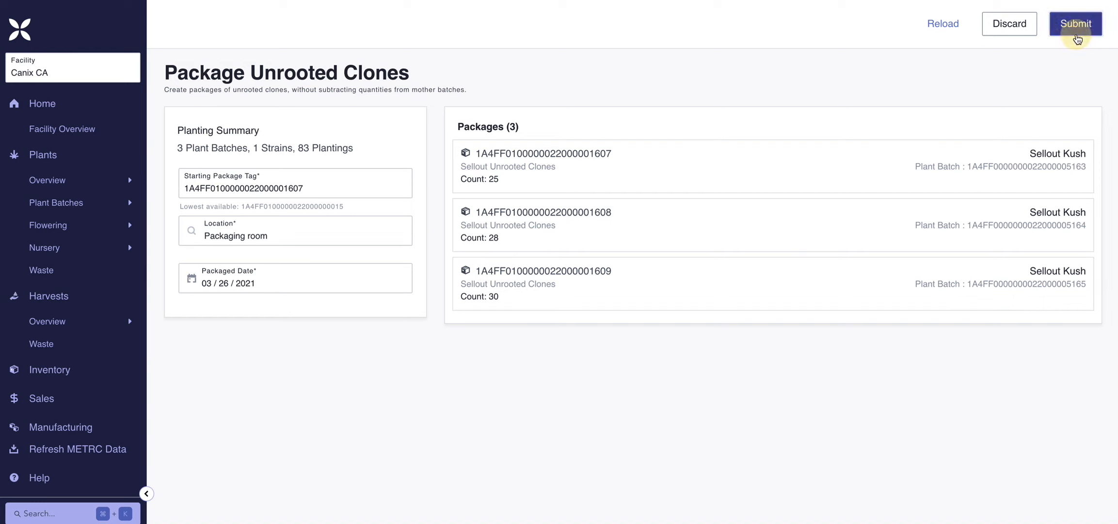